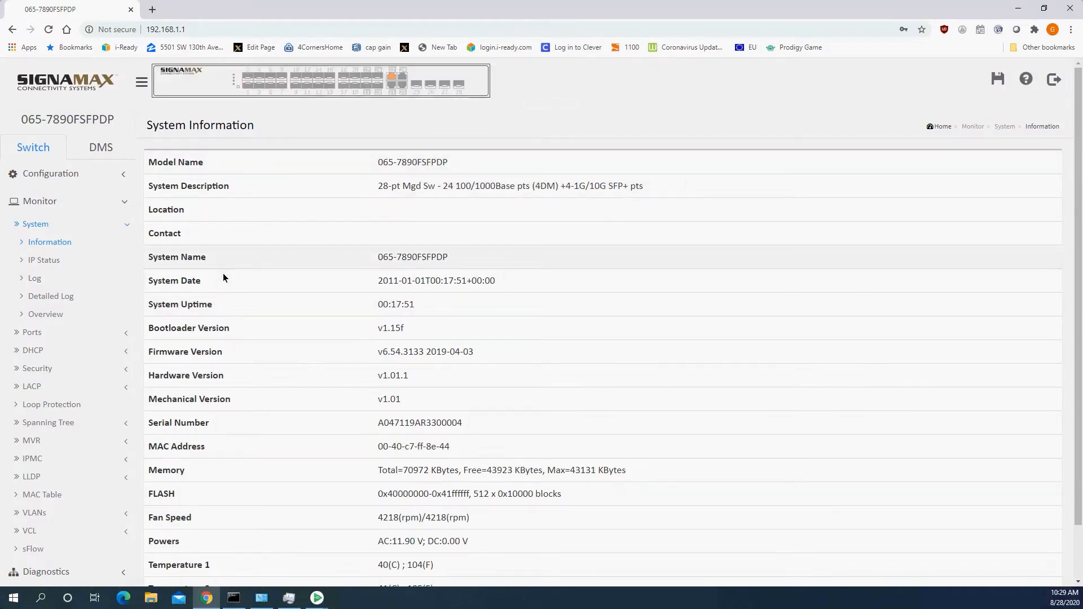
Step: Open Configuration > System > IP to view VLAN 1 at 192.168.1.1/24 with DNS 8.8.8.8
left_click(44, 173)
left_click(43, 199)
left_click(43, 199)
left_click(36, 199)
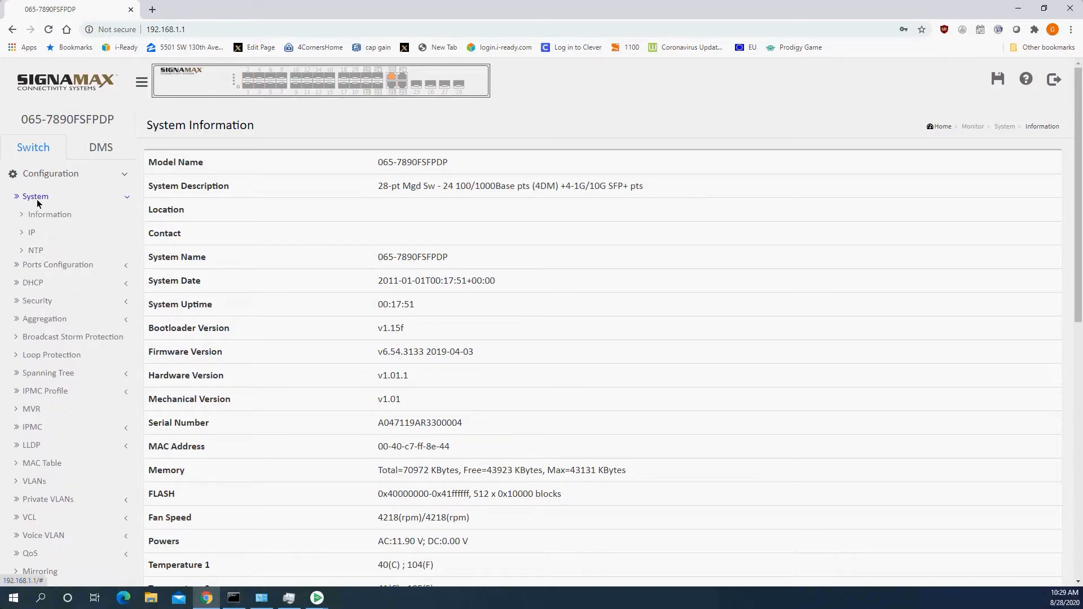
left_click(30, 232)
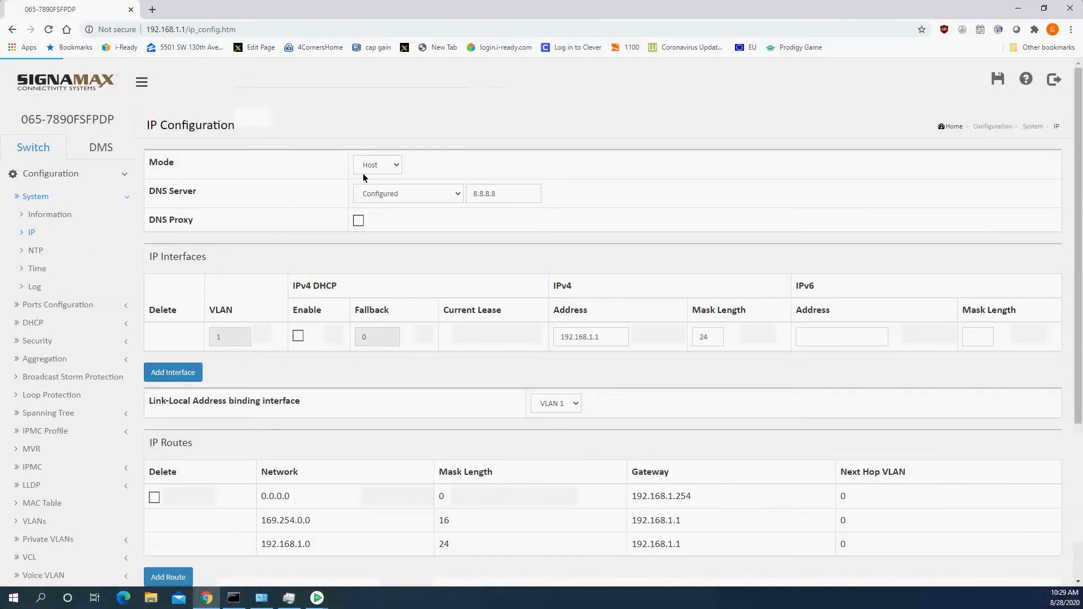
scroll(363, 366, "down", 2)
scroll(314, 389, "up", 2)
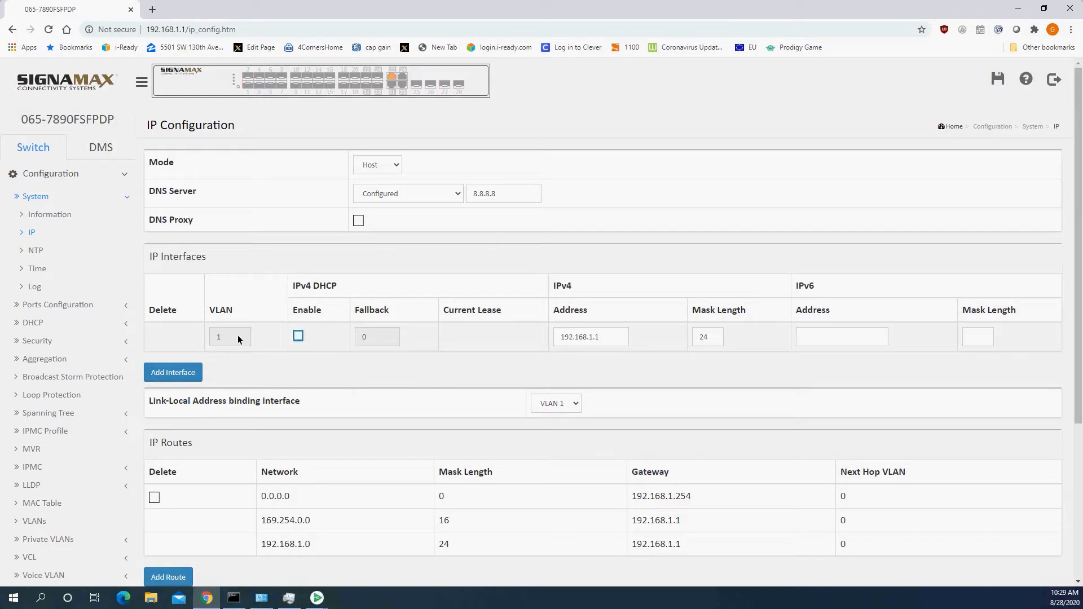
Step: Change VLAN 1's IPv4 address to 192.168.4.10, keep mask length 24, and apply it
double_click(608, 339)
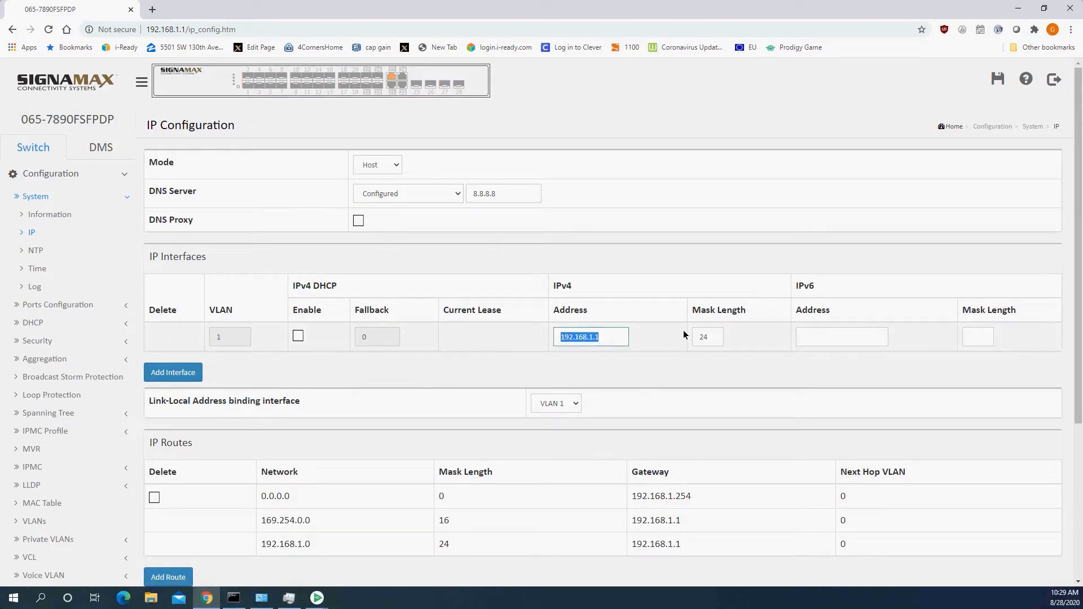
key("Home")
key("Right")
key("Right")
key("Right")
key("Right")
key("Right")
key("Right")
key("shift+Right")
type("4.10")
left_click(710, 338)
double_click(708, 337)
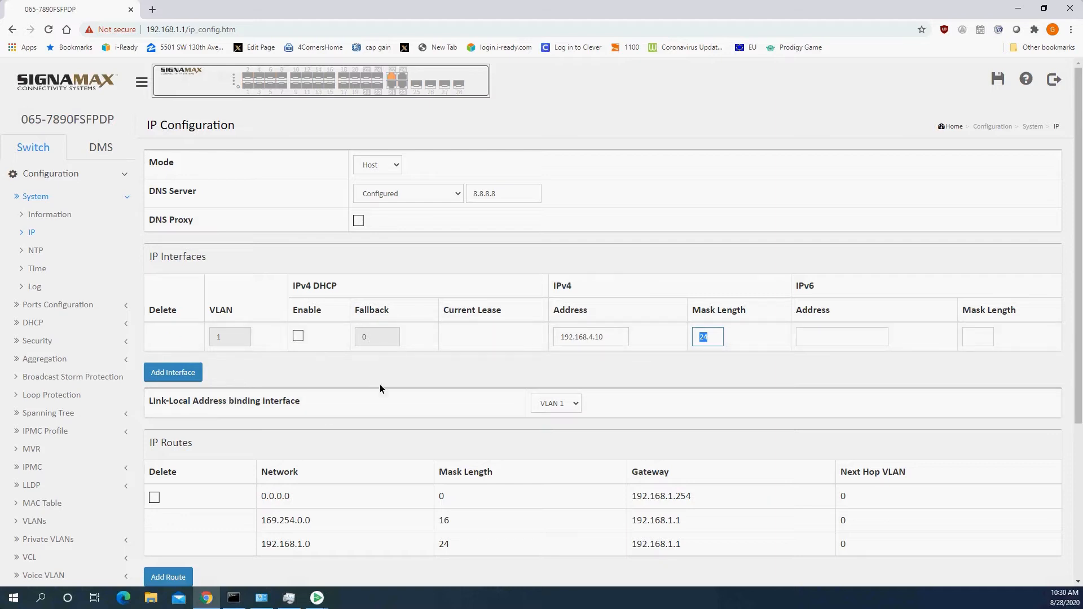
scroll(380, 389, "down", 4)
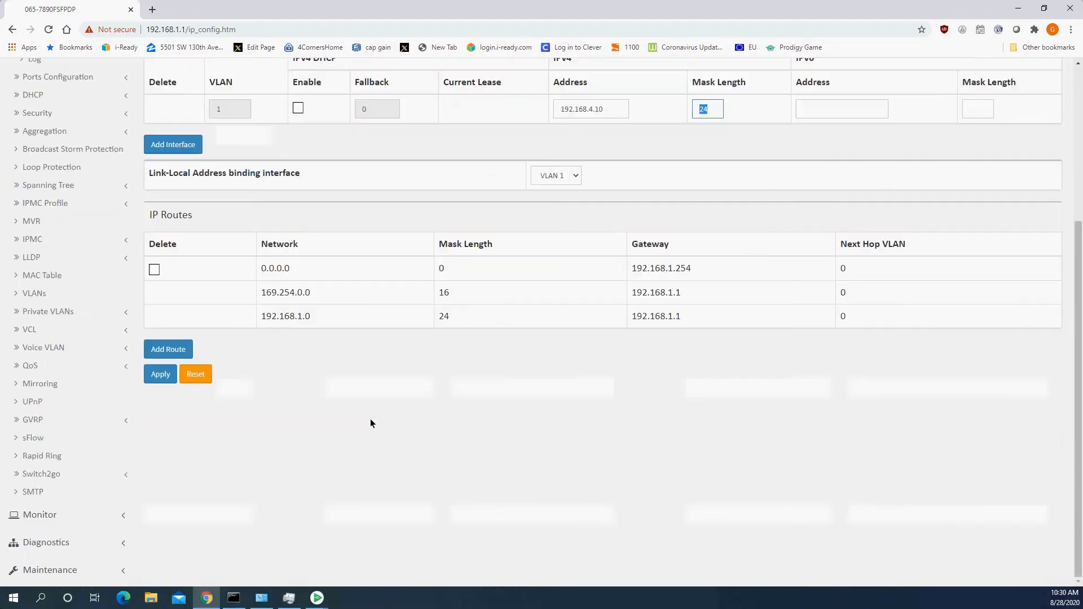
left_click(162, 376)
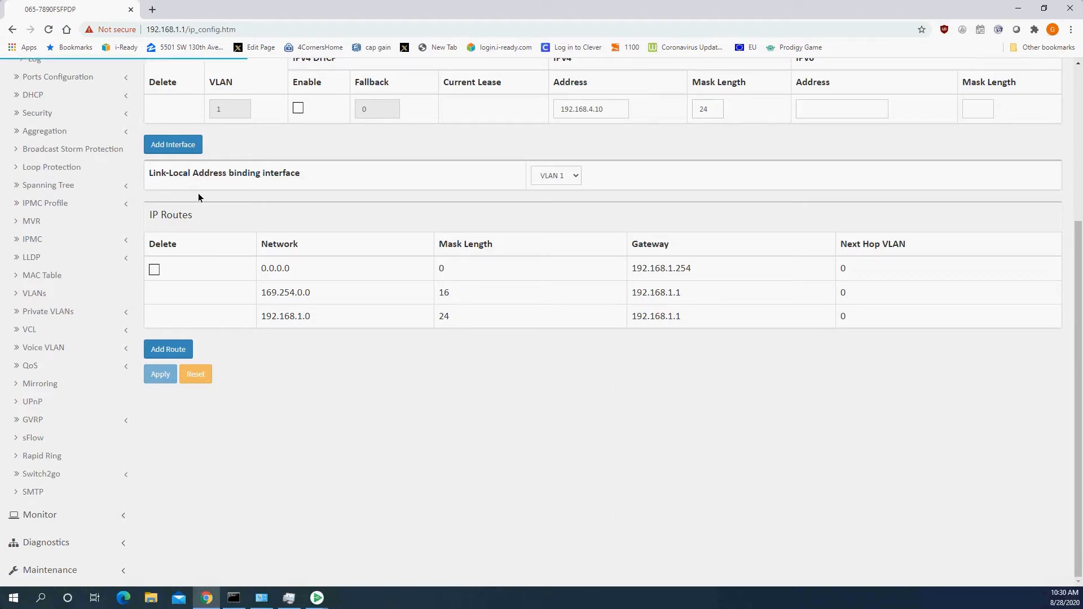
scroll(299, 276, "up", 3)
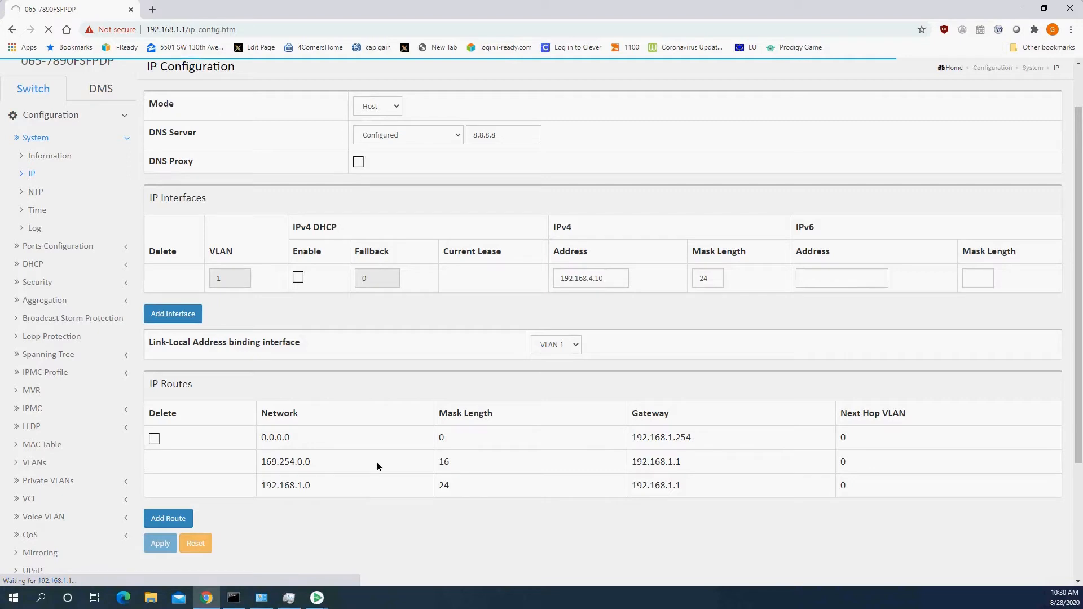
Step: Open the Internet Protocol Version 4 properties of the Ethernet 3 adapter
mouse_move(268, 603)
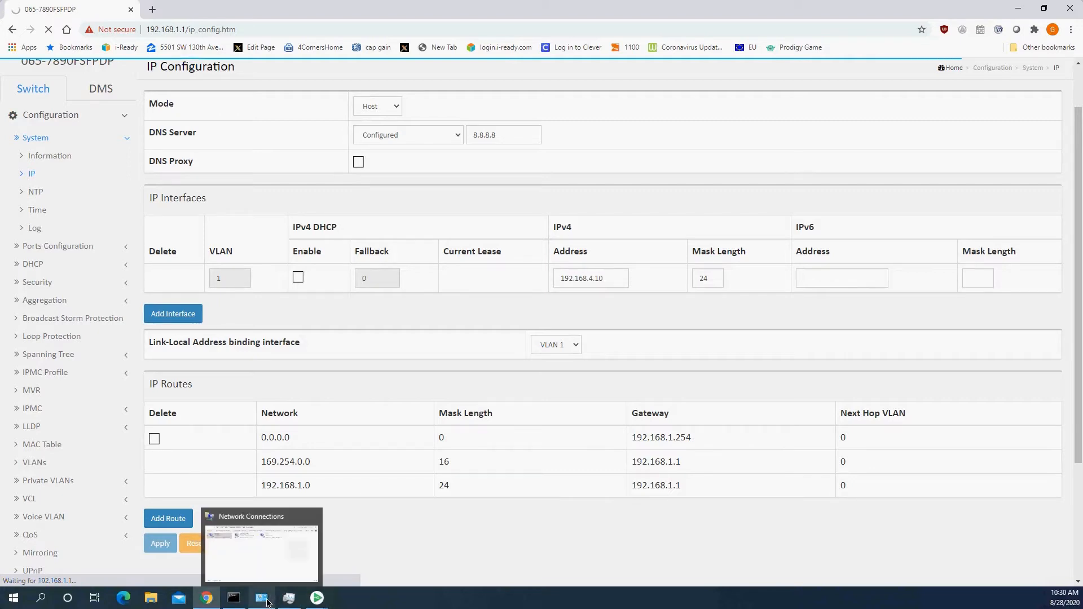
left_click(268, 602)
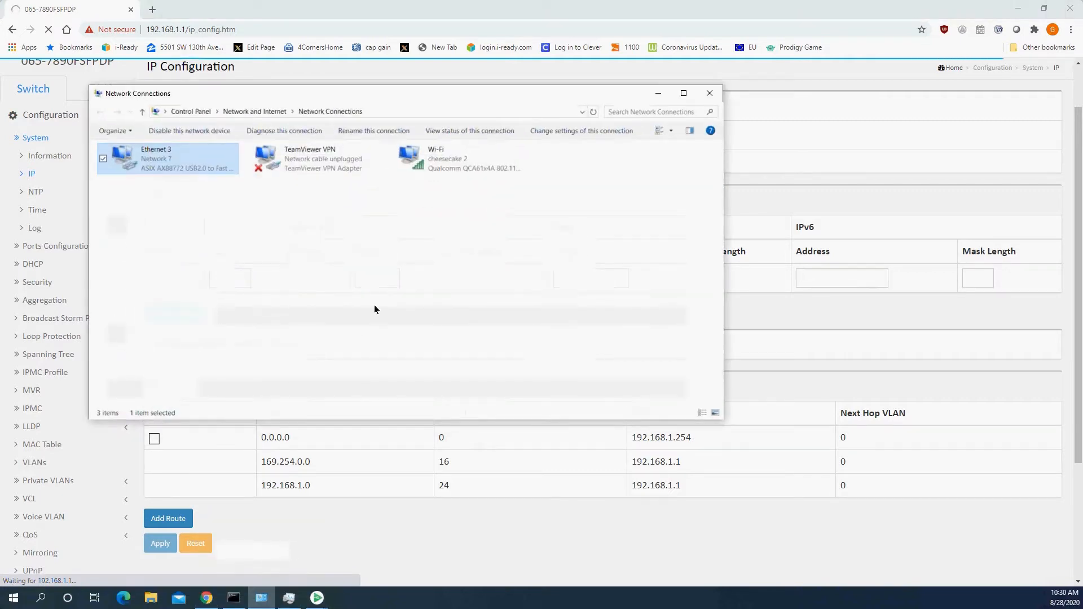
right_click(198, 160)
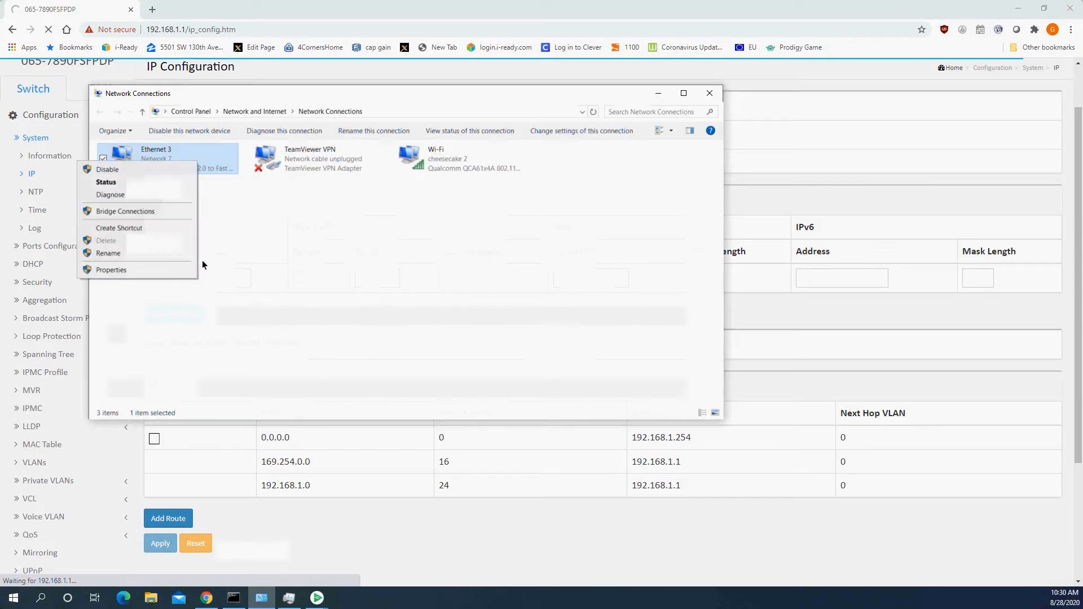
left_click(167, 270)
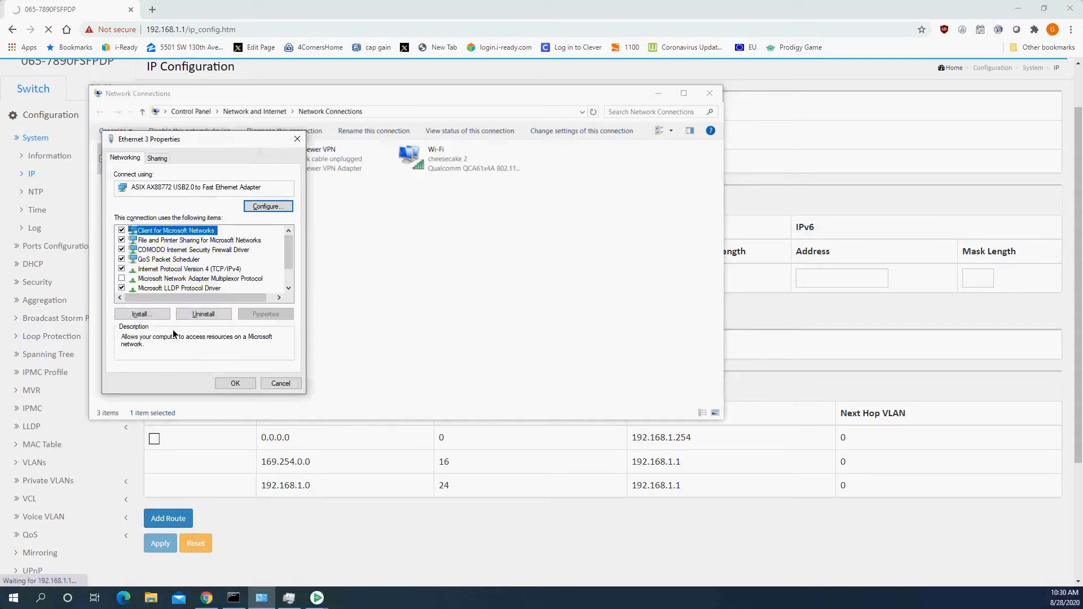
left_click(186, 269)
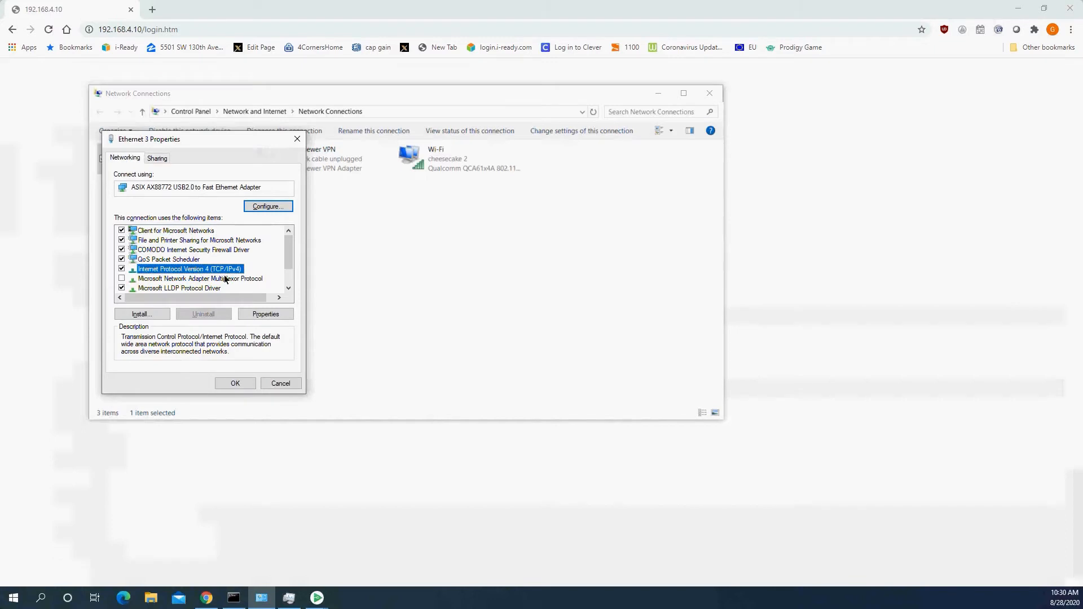
left_click(259, 314)
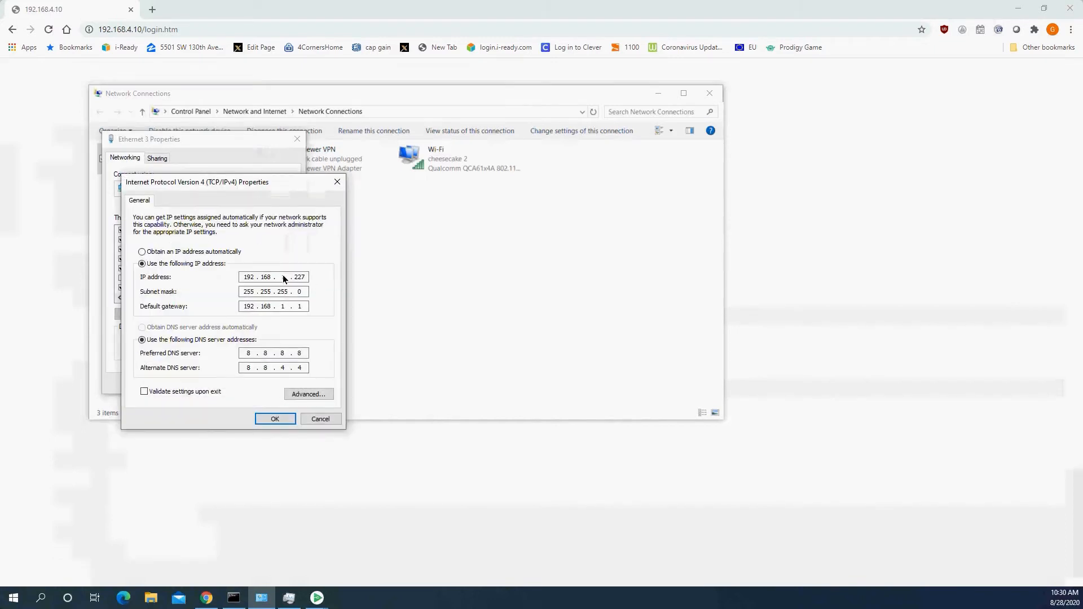
Step: Give Ethernet 3 address 192.168.4.227, mask 255.255.255.0, gateway 192.168.4.1, then return to Chrome
left_click(275, 276)
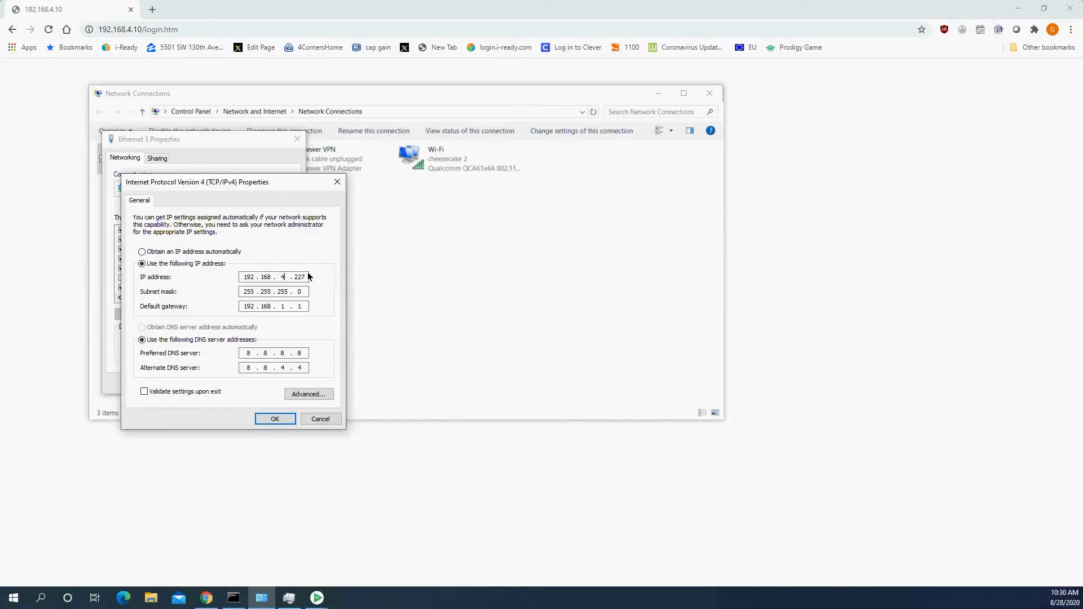
left_click(277, 420)
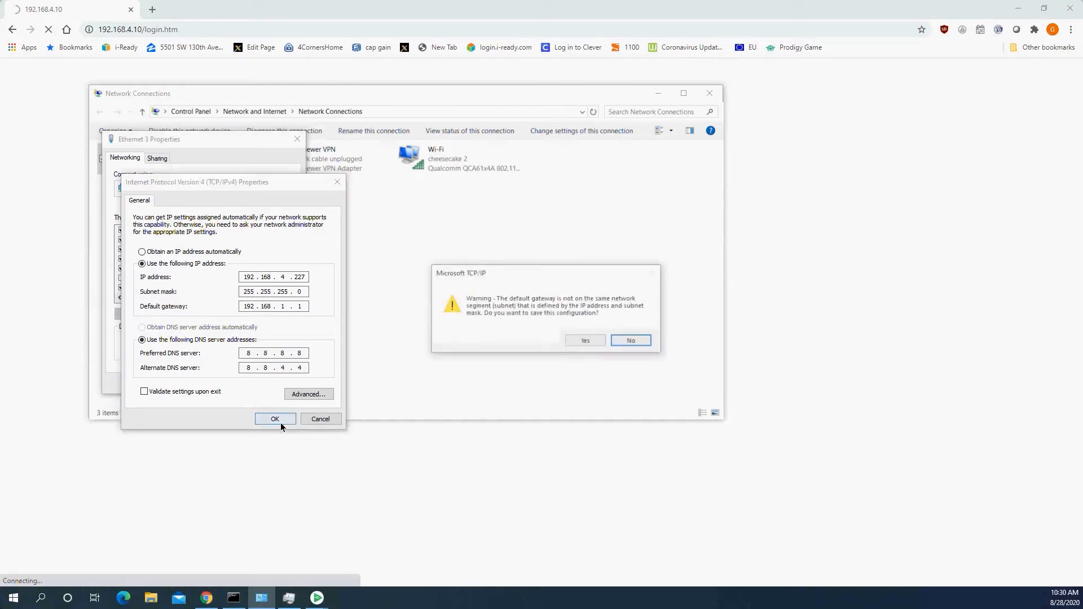
left_click(597, 342)
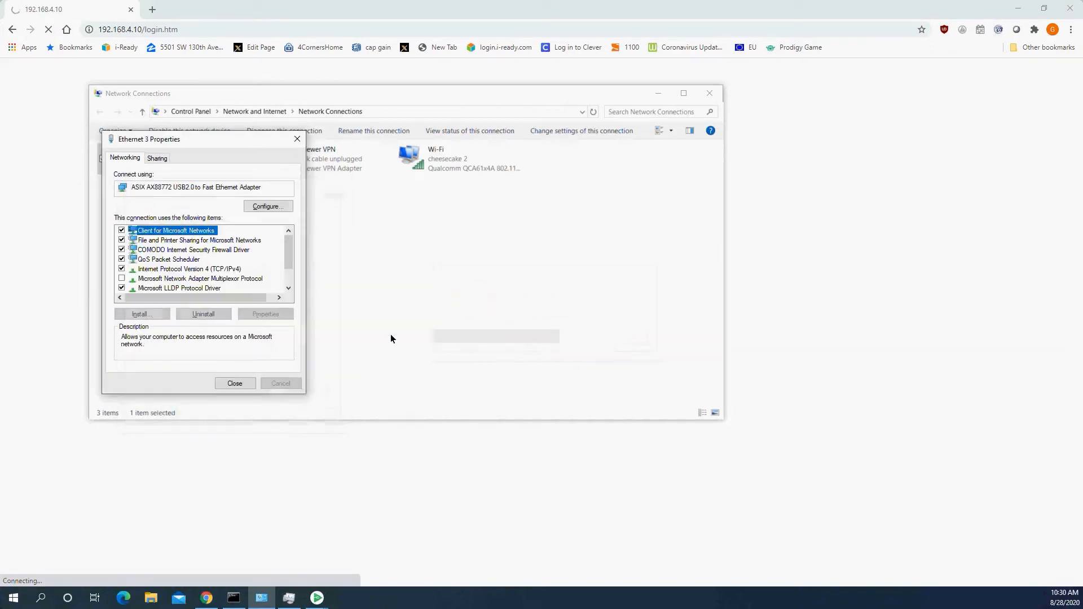
double_click(214, 269)
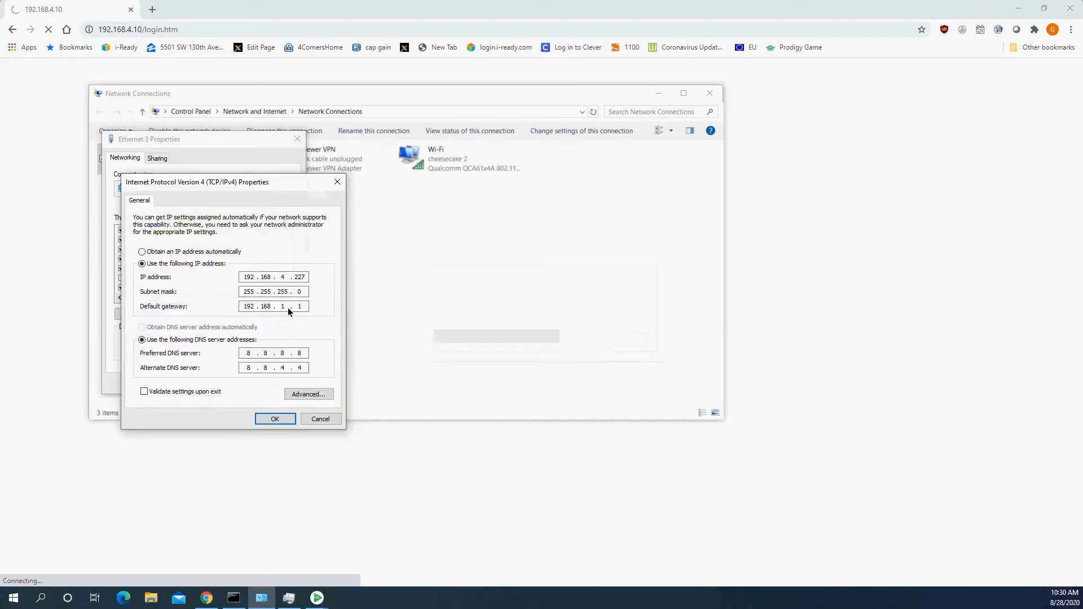
left_click(273, 310)
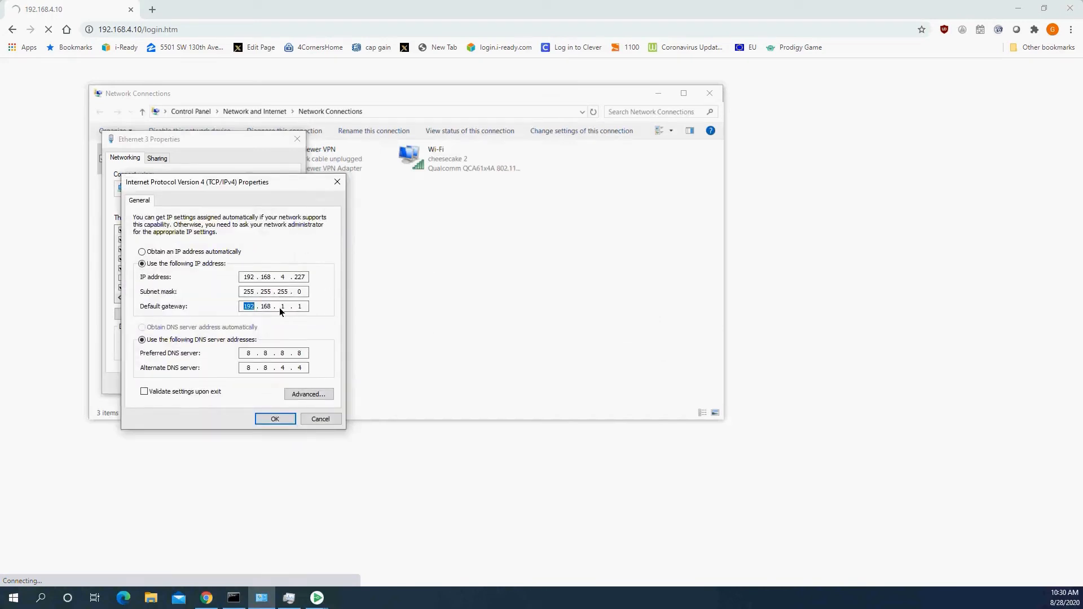
left_click(275, 419)
left_click(244, 383)
left_click(292, 4)
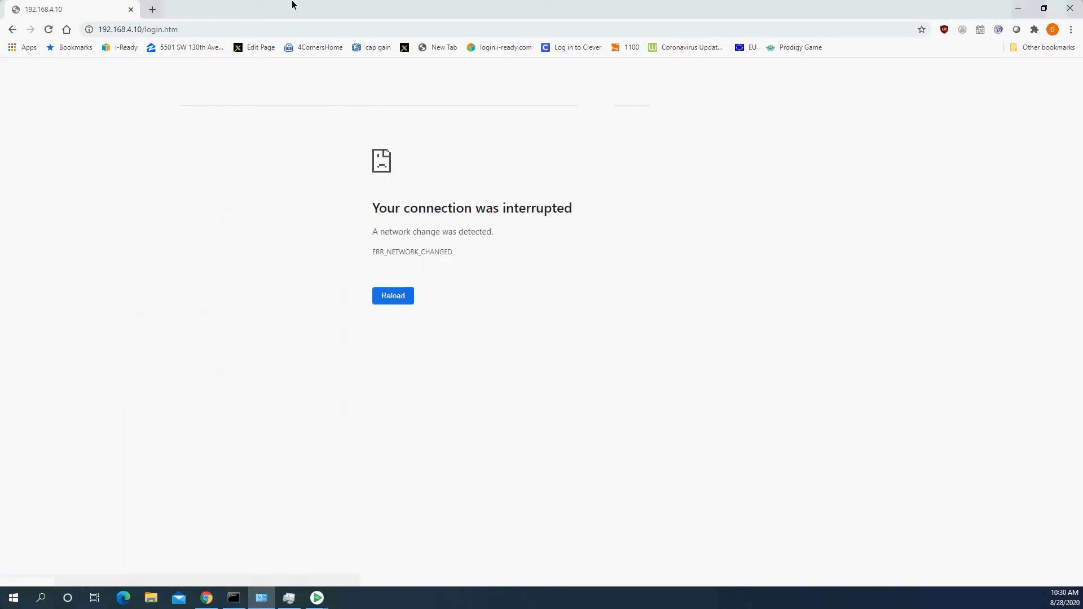
Step: Reload the switch at 192.168.4.10 and log in with the admin account's credentials
left_click(279, 29)
key("Return")
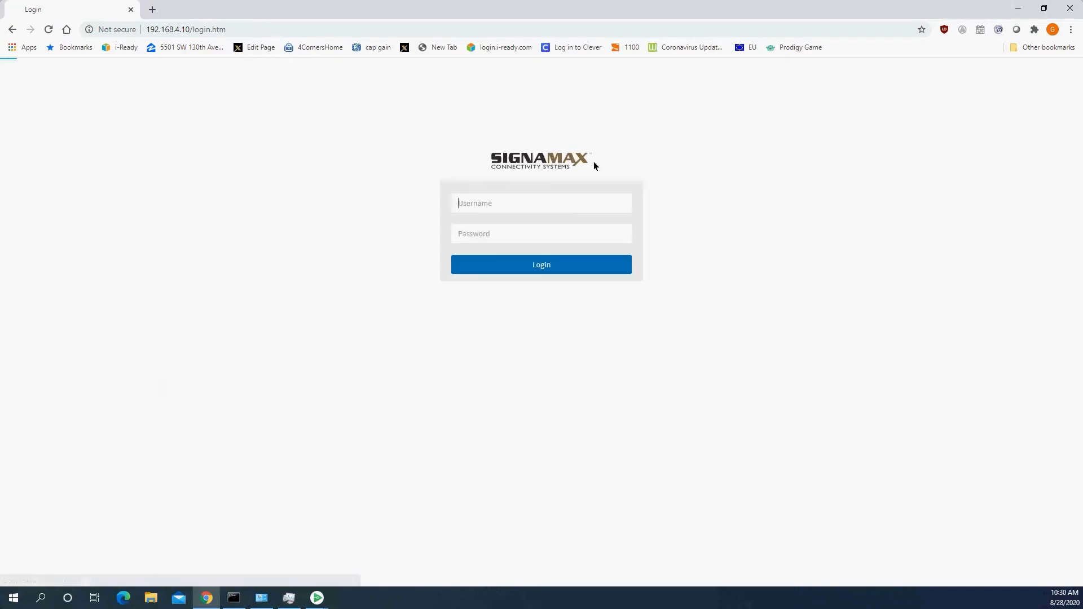
type("admin")
key("Tab")
type("admin")
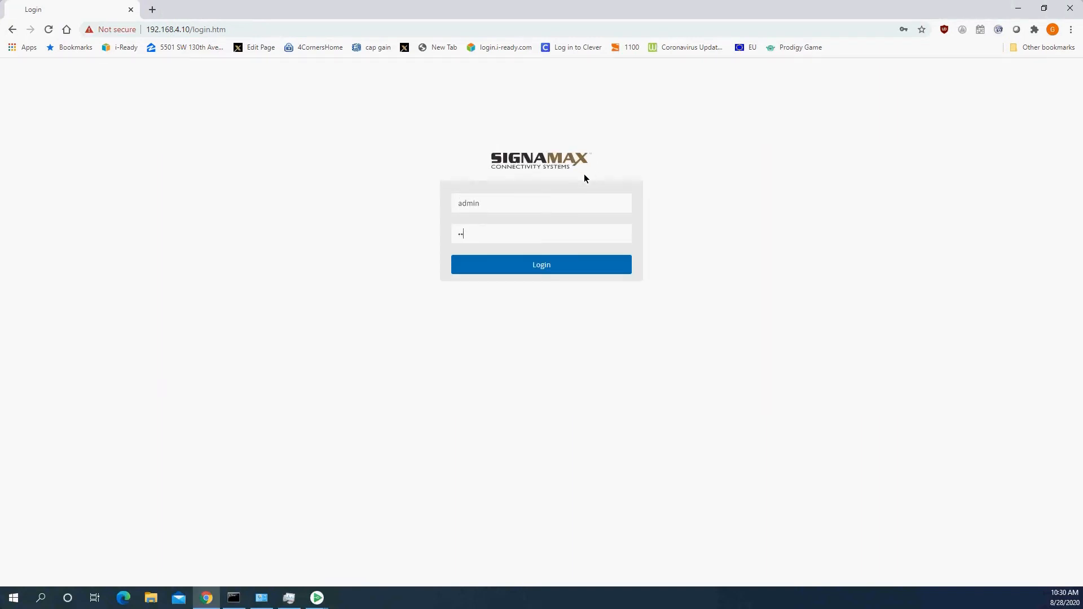
key("Return")
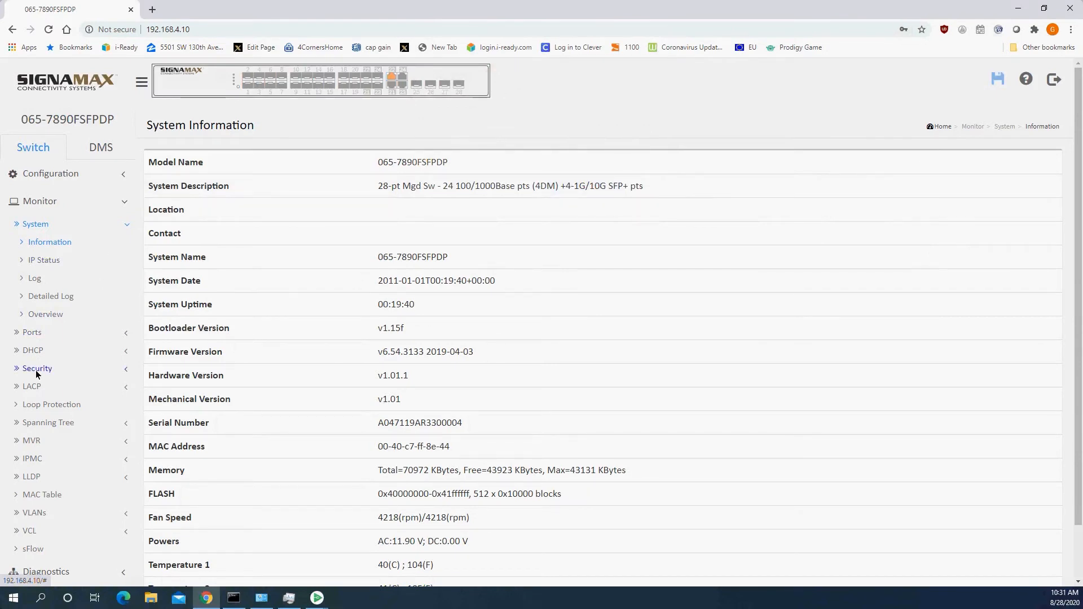
Step: Open the admin account under Configuration > Security > Switch > Users
left_click(35, 174)
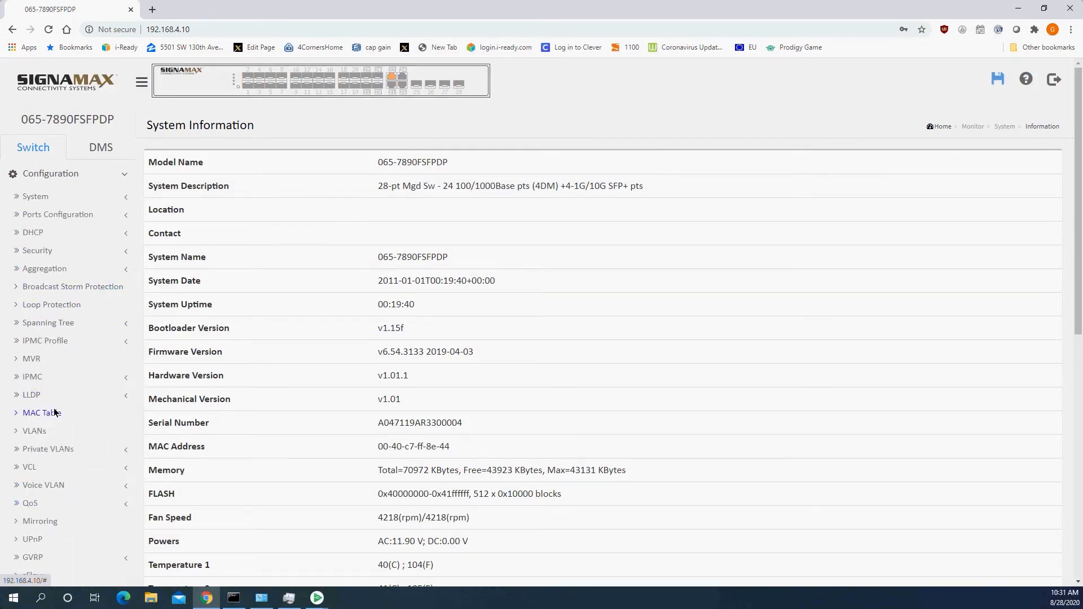
left_click(50, 251)
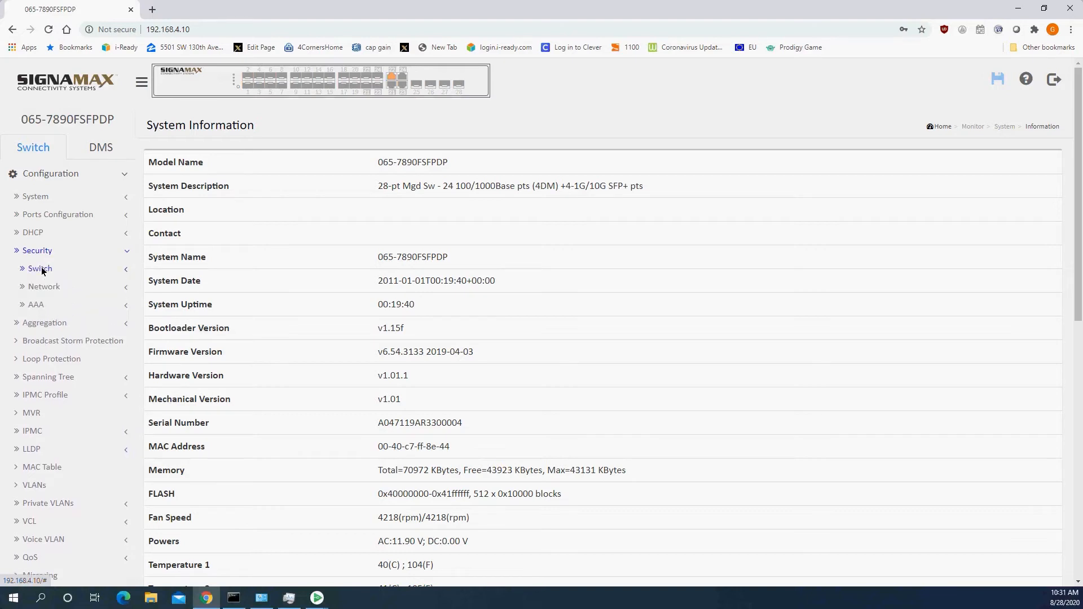
left_click(44, 273)
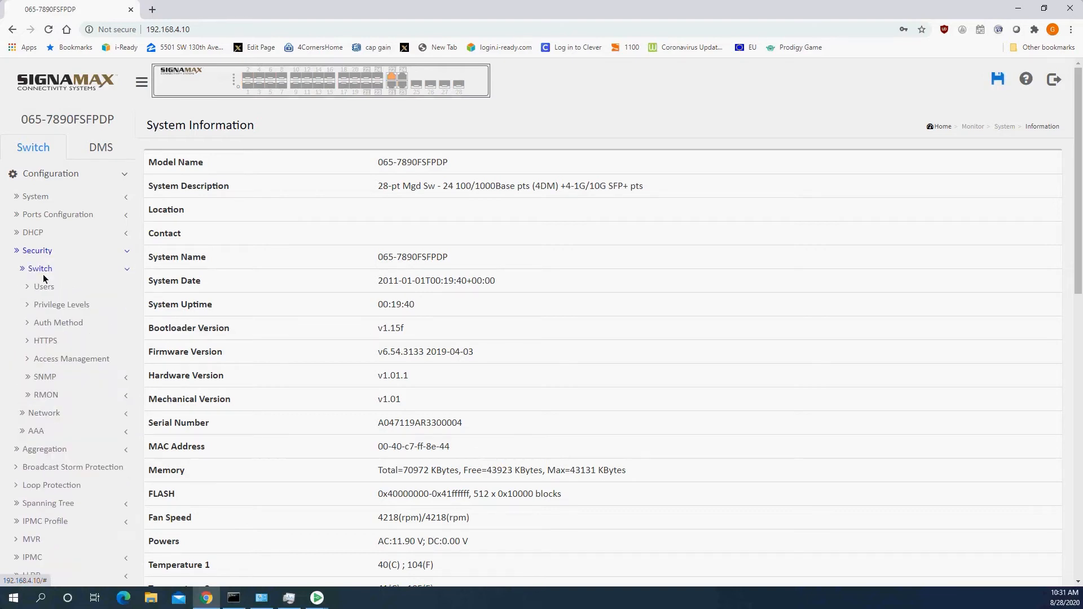
left_click(43, 286)
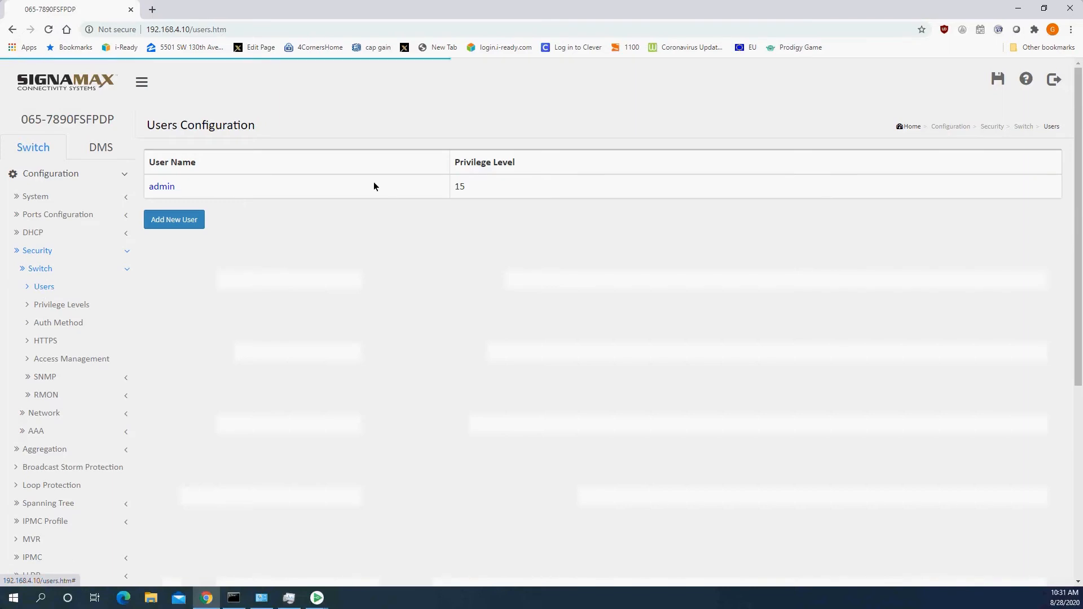
left_click(161, 187)
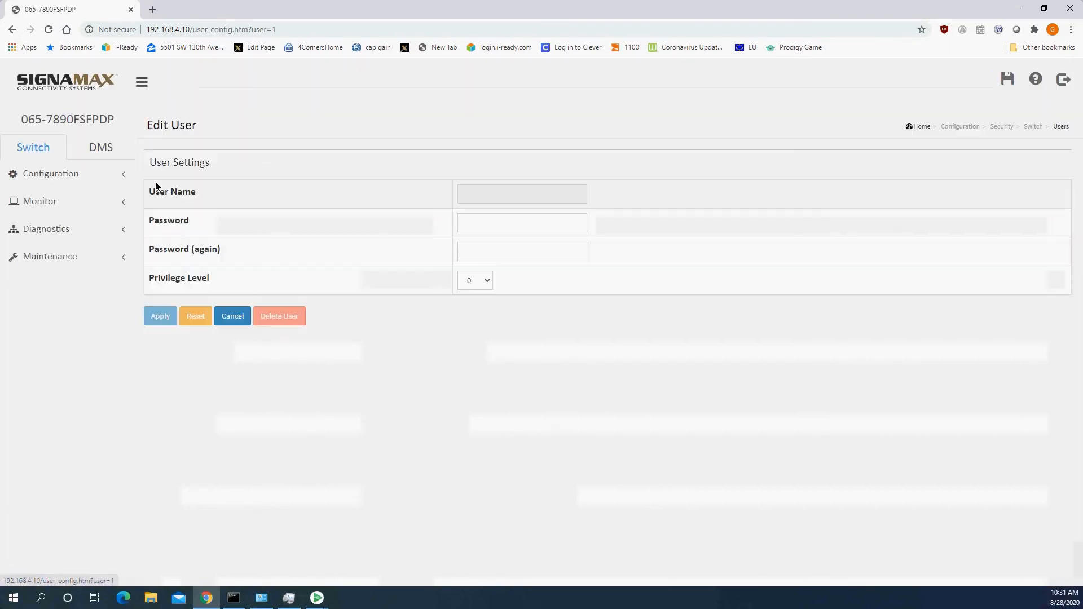
Step: Enter the new admin password in both password fields and apply it
double_click(512, 223)
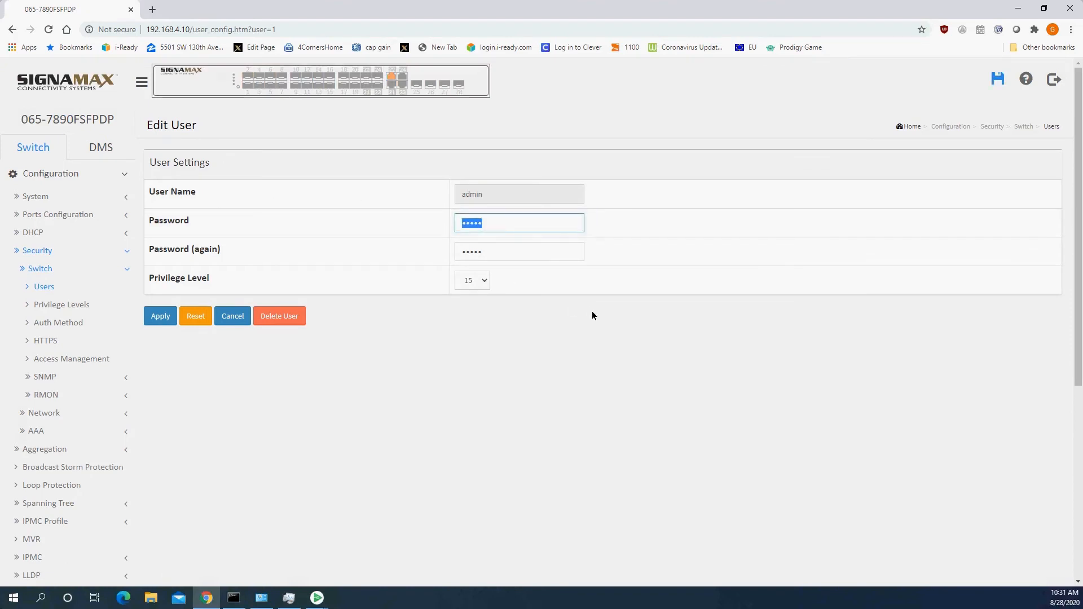
type("*********")
key("Tab")
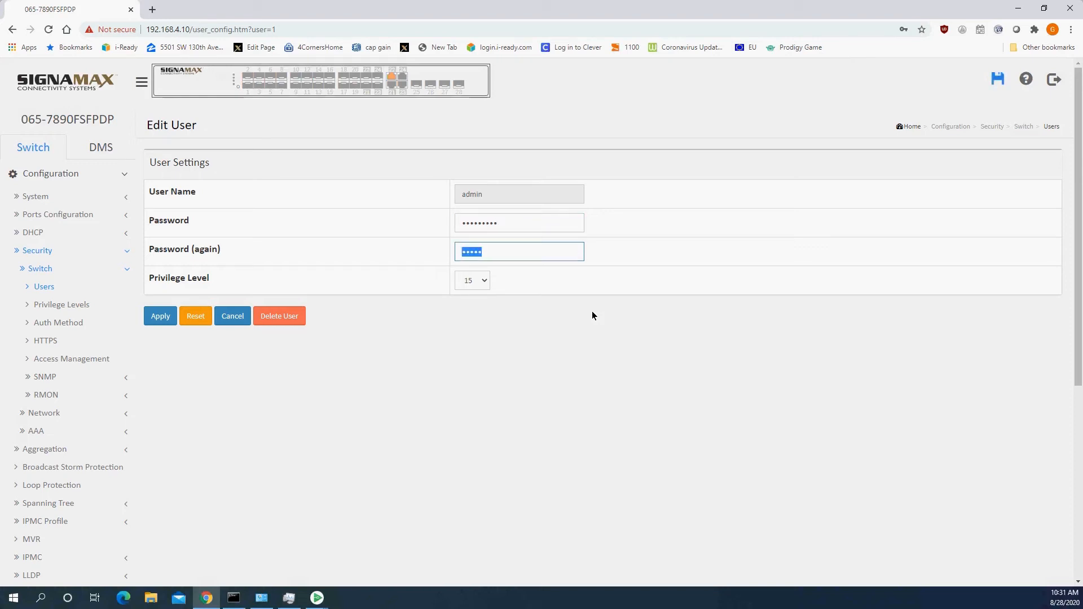
type("*********")
left_click(159, 317)
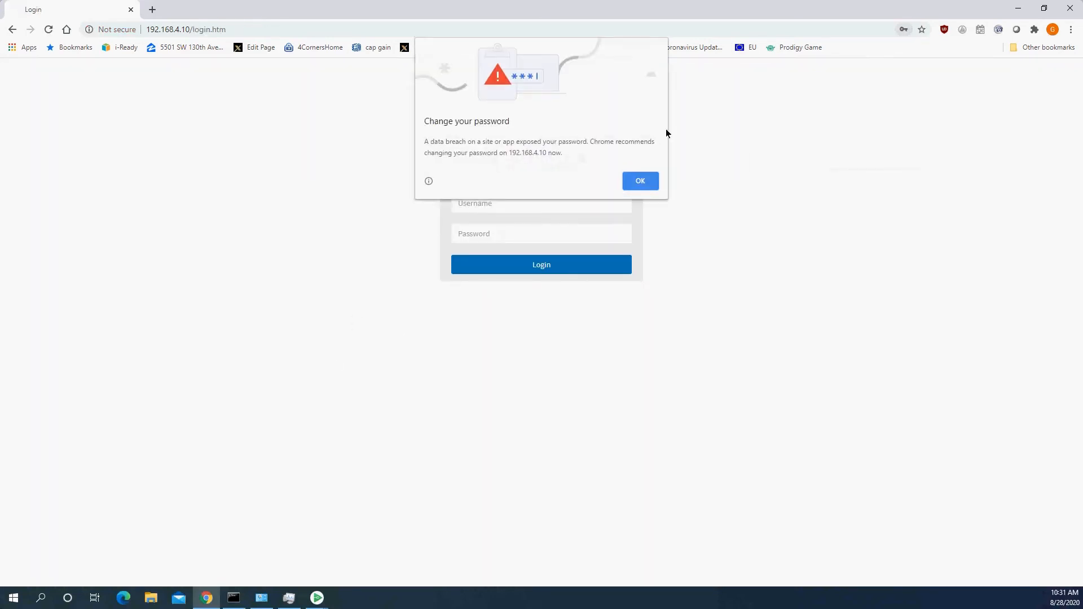
Step: Dismiss Chrome's password warning and log in as admin using the new password
left_click(639, 182)
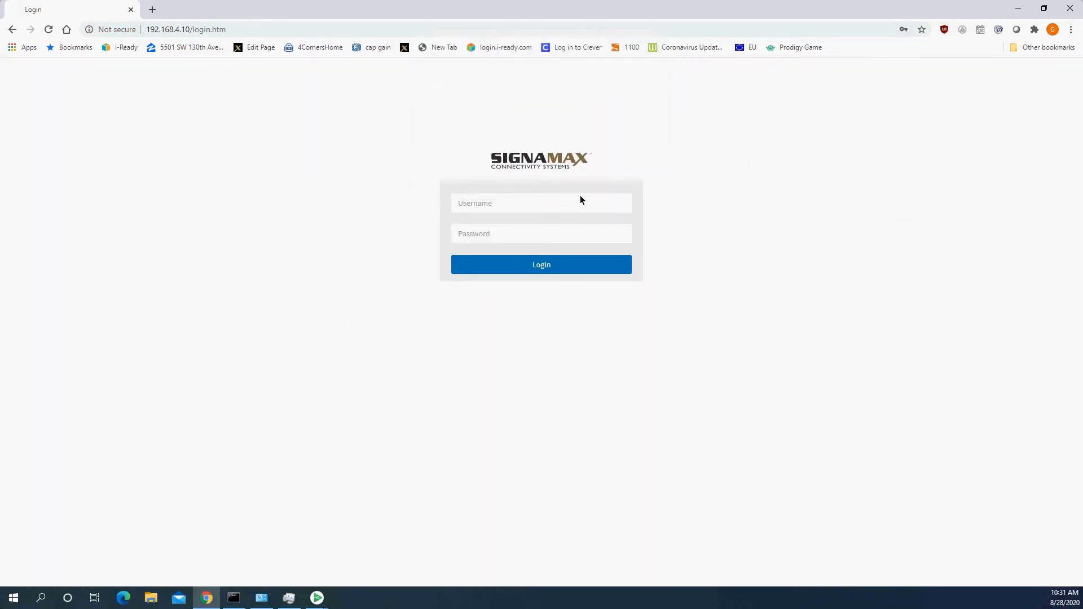
type("admin")
key("Tab")
type("*********")
key("Return")
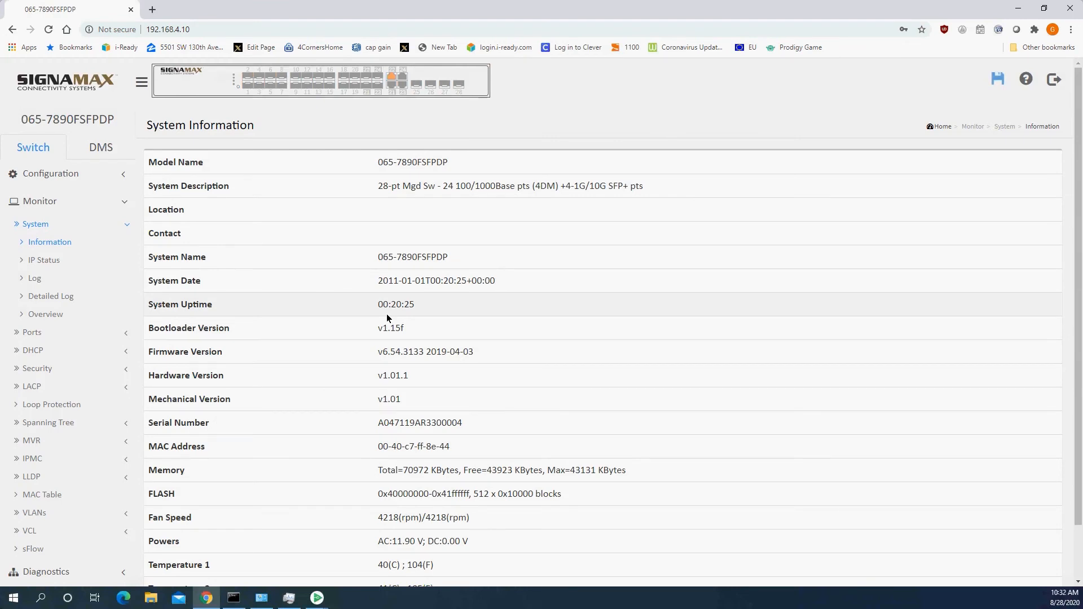
Step: Save the running configuration to startup-config and confirm
left_click(995, 81)
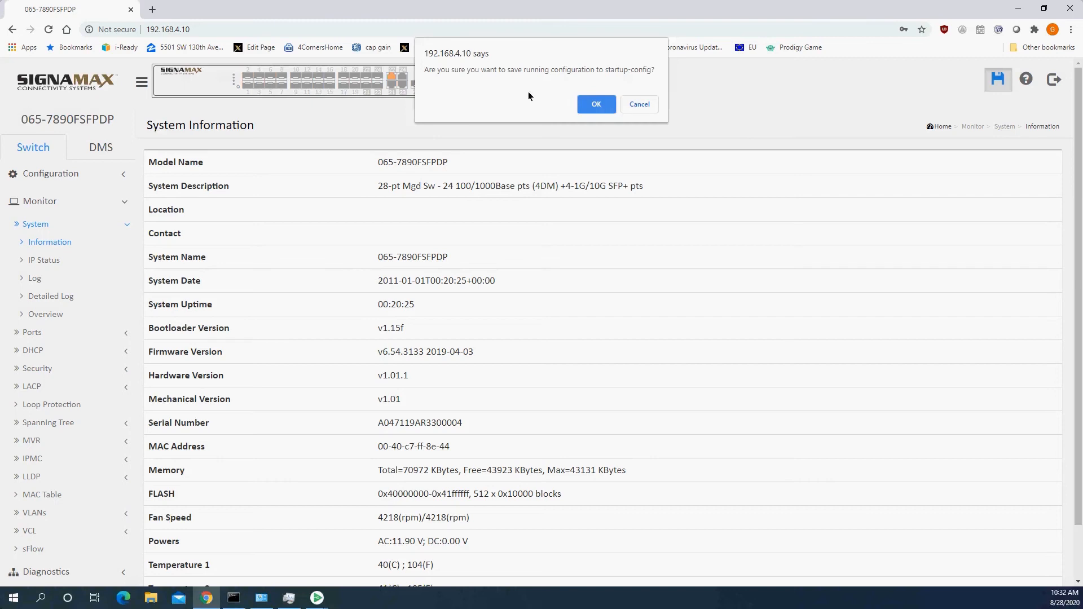
left_click(595, 104)
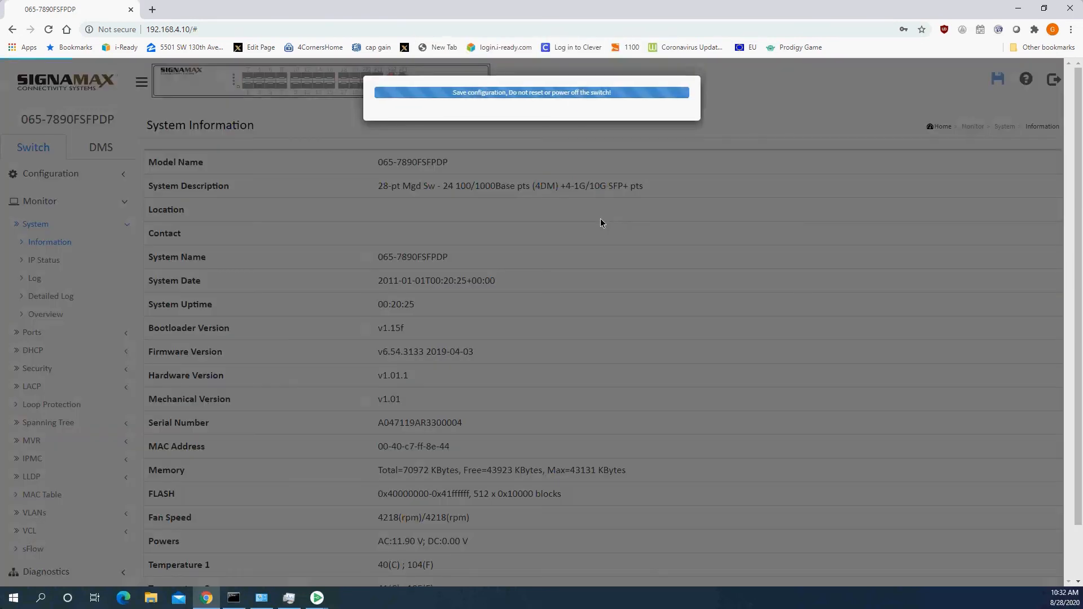